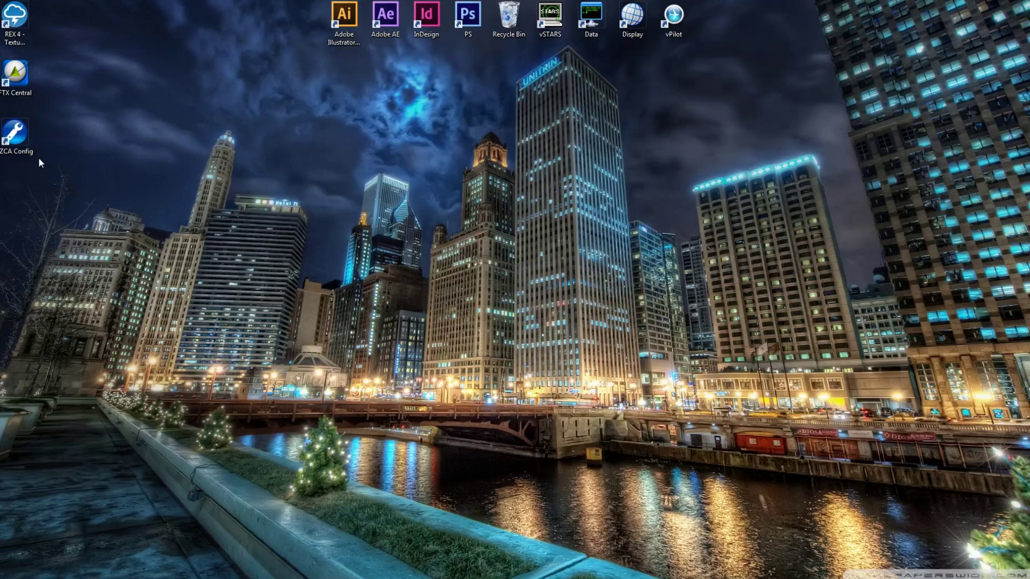
Launch ZCA Config, run Configure FSX, and acknowledge the success message
{"action": "left_click_drag", "start_coordinate": [16, 142], "coordinate": [634, 337]}
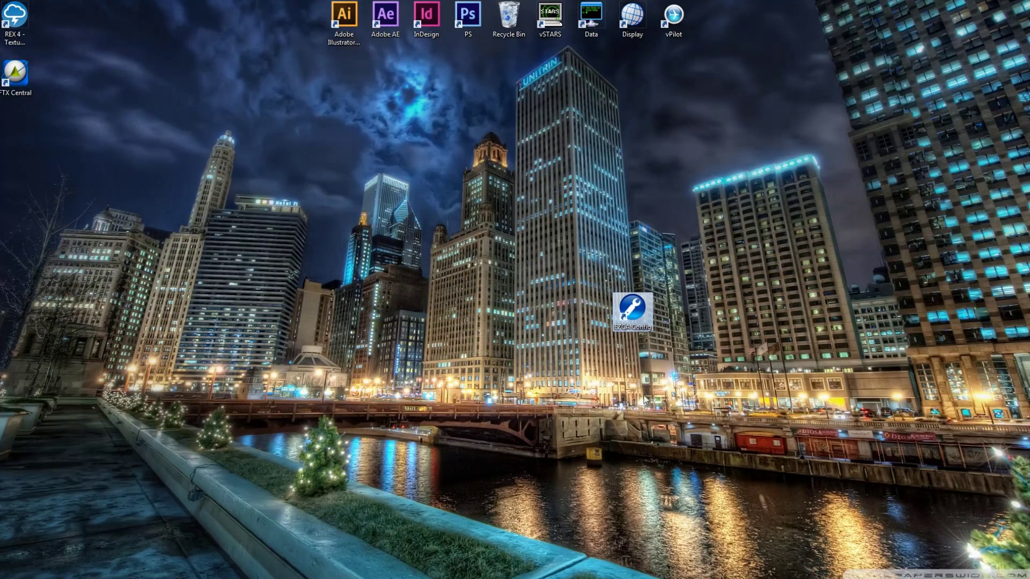
{"action": "double_click", "coordinate": [643, 316]}
{"action": "left_click_drag", "start_coordinate": [318, 104], "coordinate": [692, 247]}
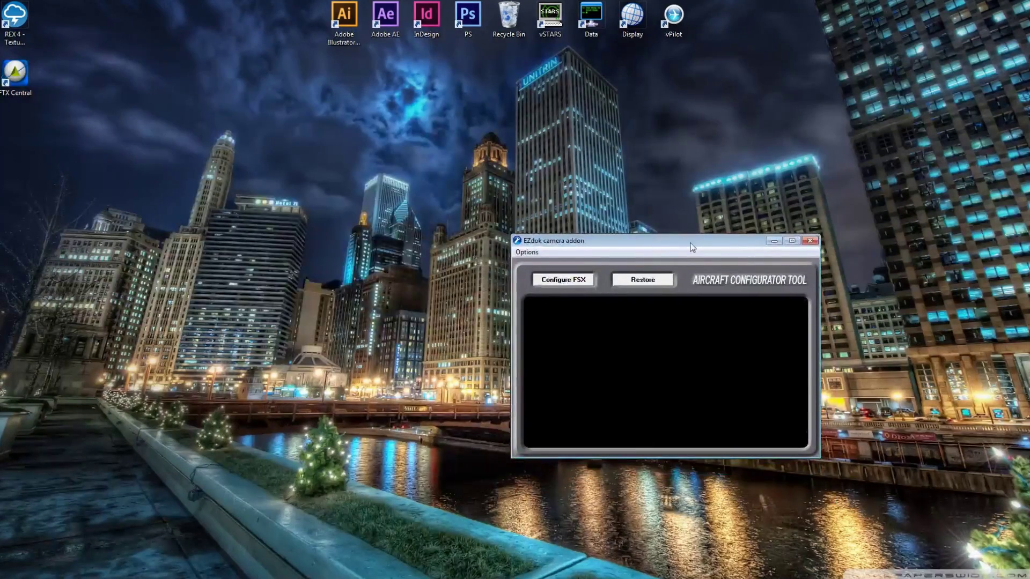
{"action": "left_click", "coordinate": [564, 282]}
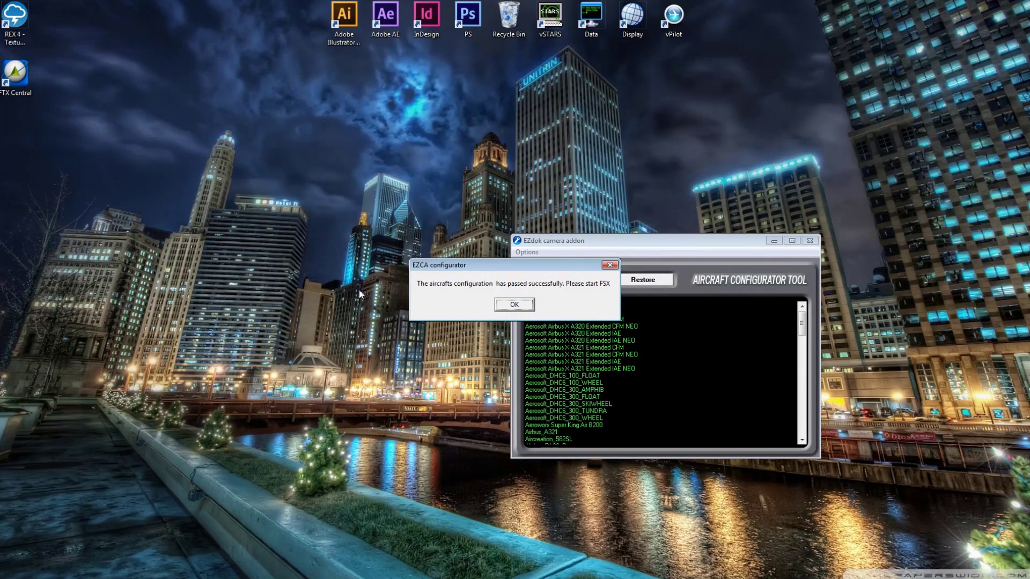
{"action": "left_click", "coordinate": [523, 307]}
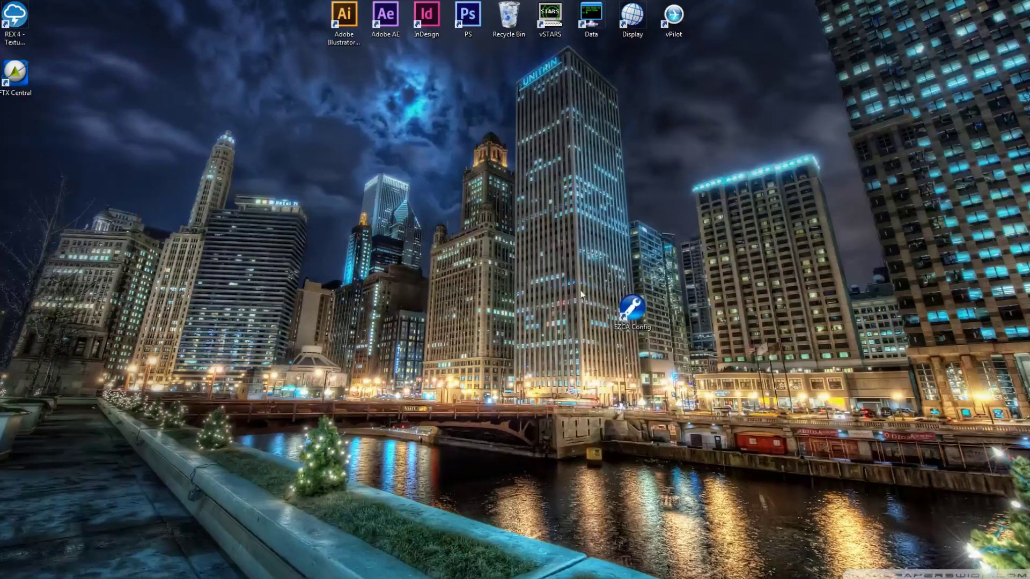
Return the ZCA Config shortcut to the left column of desktop icons
{"action": "left_click_drag", "start_coordinate": [1, 124], "coordinate": [4, 123]}
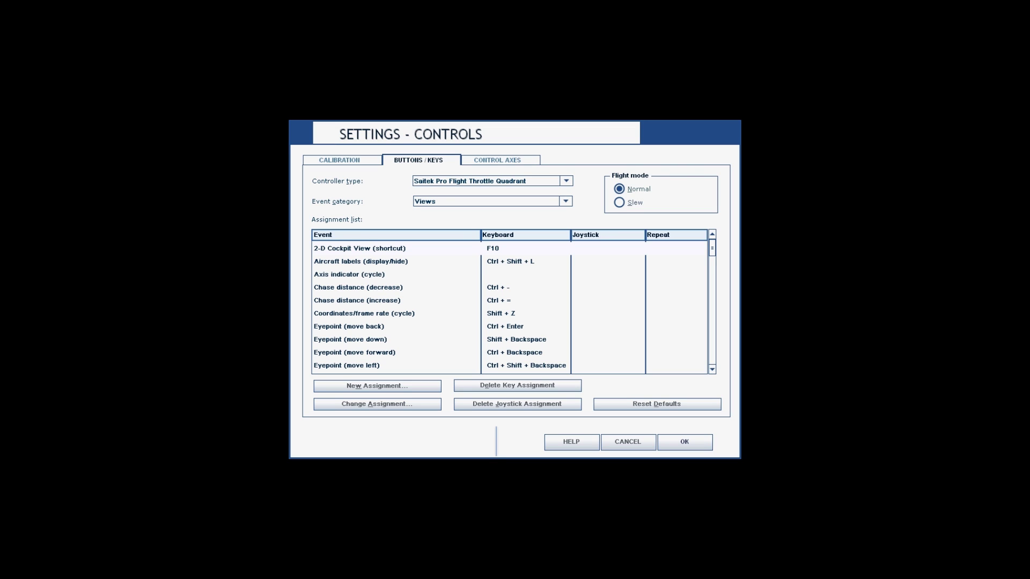
Keep Views as the event category and scroll through its key assignments
{"action": "left_click", "coordinate": [445, 201]}
{"action": "left_click", "coordinate": [448, 204]}
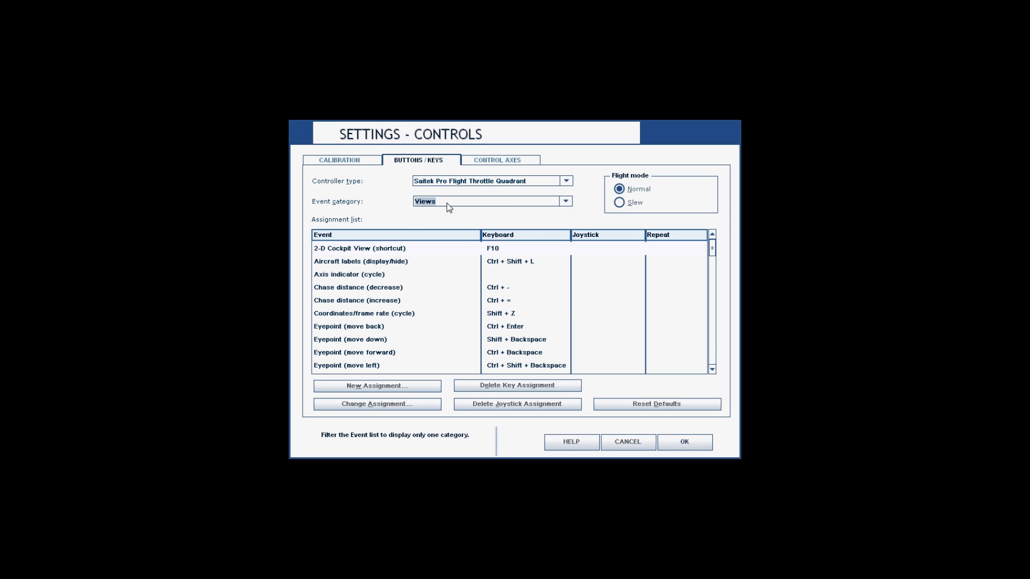
{"action": "left_click", "coordinate": [468, 300]}
{"action": "scroll", "coordinate": [469, 298], "scroll_direction": "down", "scroll_amount": 7}
{"action": "scroll", "coordinate": [470, 299], "scroll_direction": "down", "scroll_amount": 10}
{"action": "scroll", "coordinate": [470, 299], "scroll_direction": "down", "scroll_amount": 7}
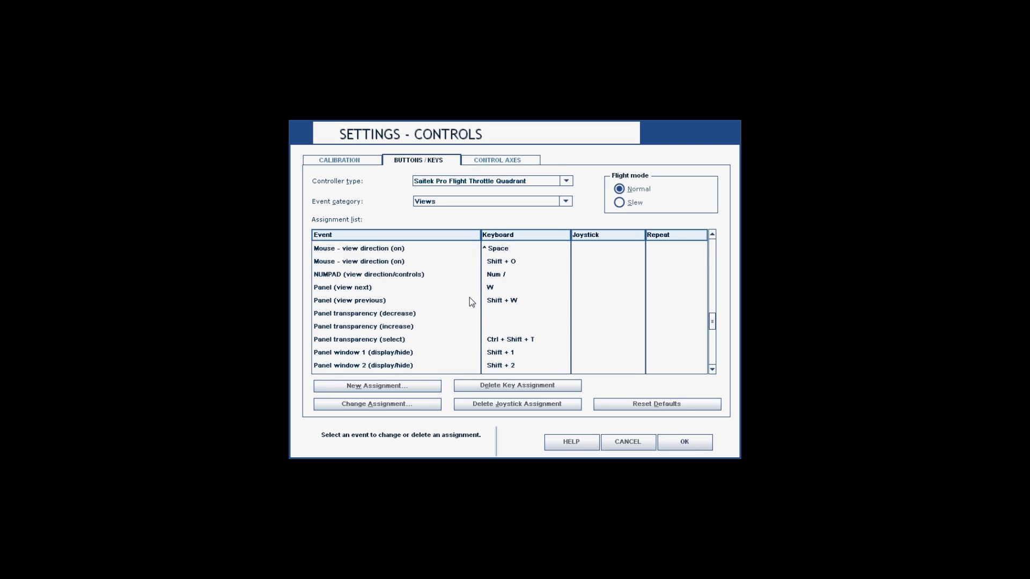
{"action": "scroll", "coordinate": [470, 301], "scroll_direction": "down", "scroll_amount": 5}
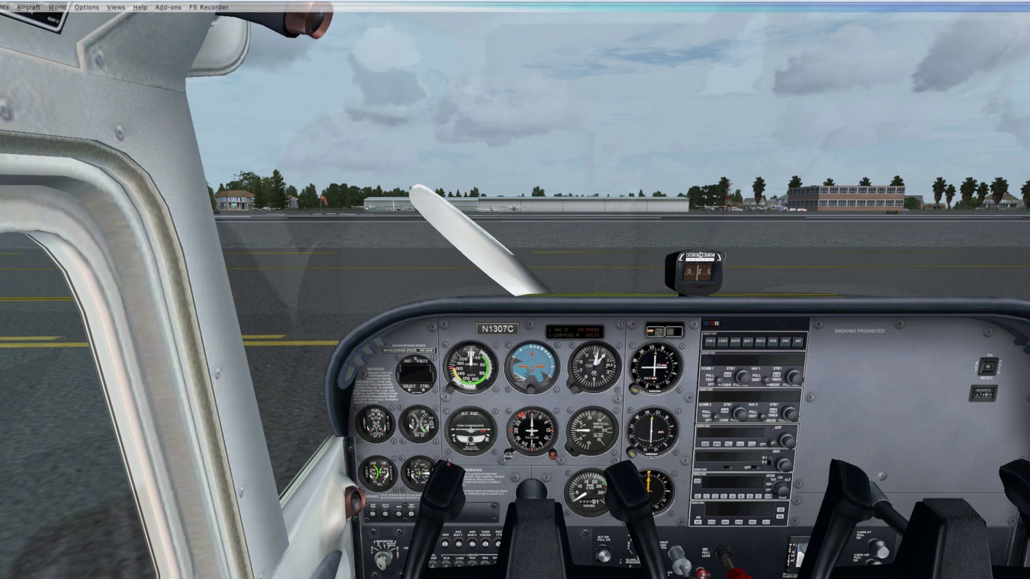
Choose Global enable, then Show studio, from Add-ons > EZdok camera addon
{"action": "left_click", "coordinate": [176, 10]}
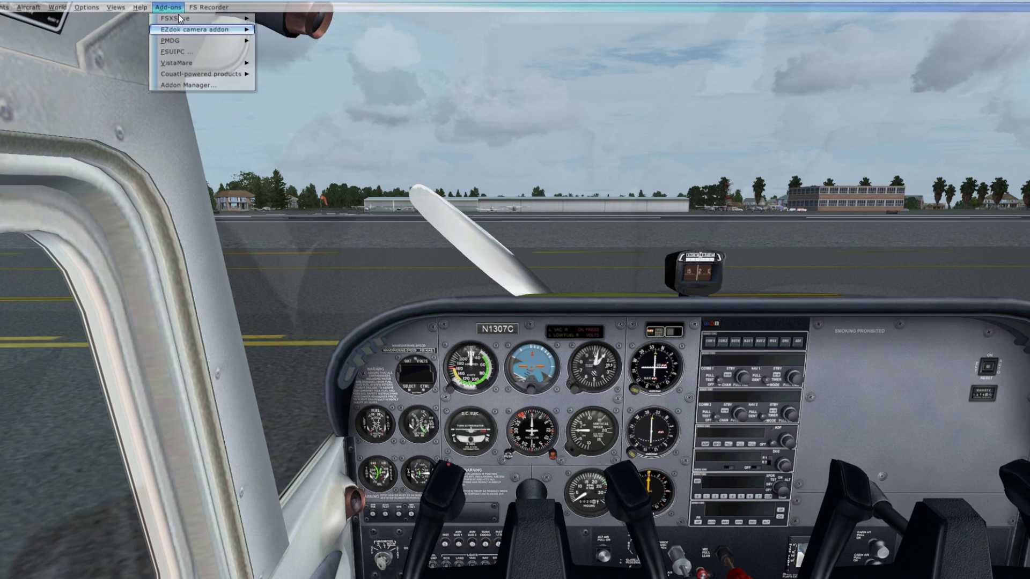
{"action": "mouse_move", "coordinate": [186, 32]}
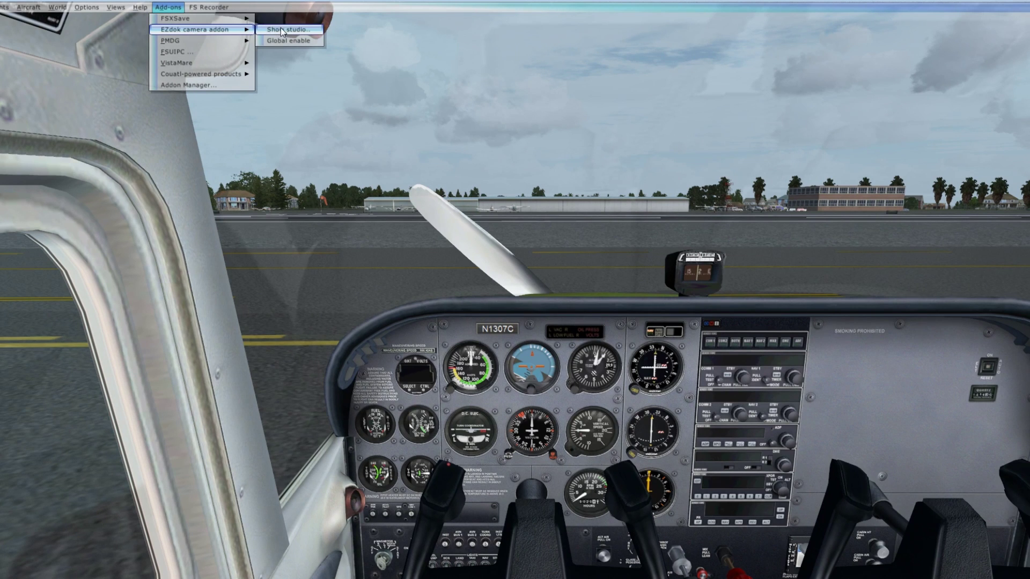
{"action": "left_click", "coordinate": [288, 42]}
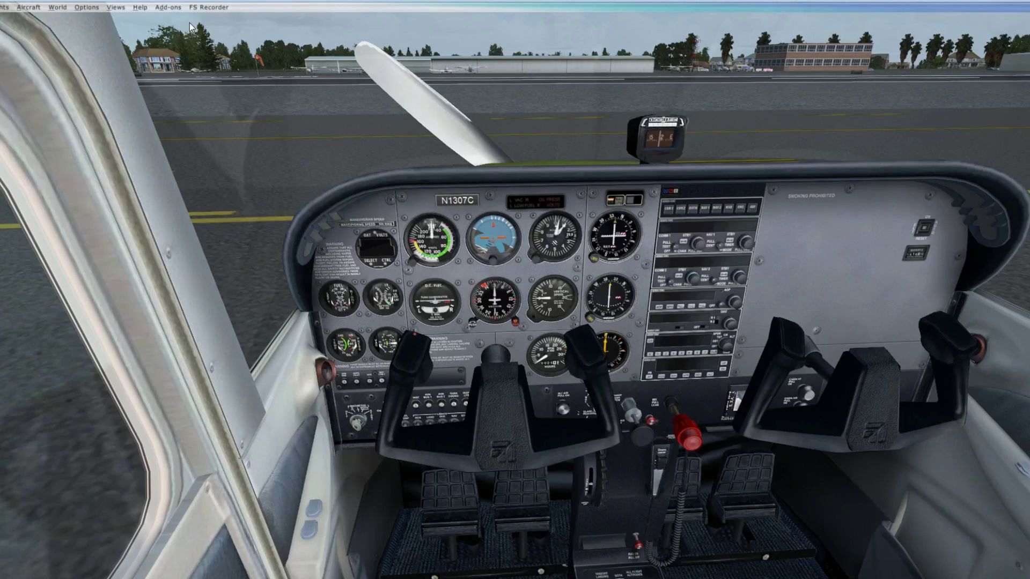
{"action": "left_click", "coordinate": [166, 8]}
{"action": "mouse_move", "coordinate": [185, 30]}
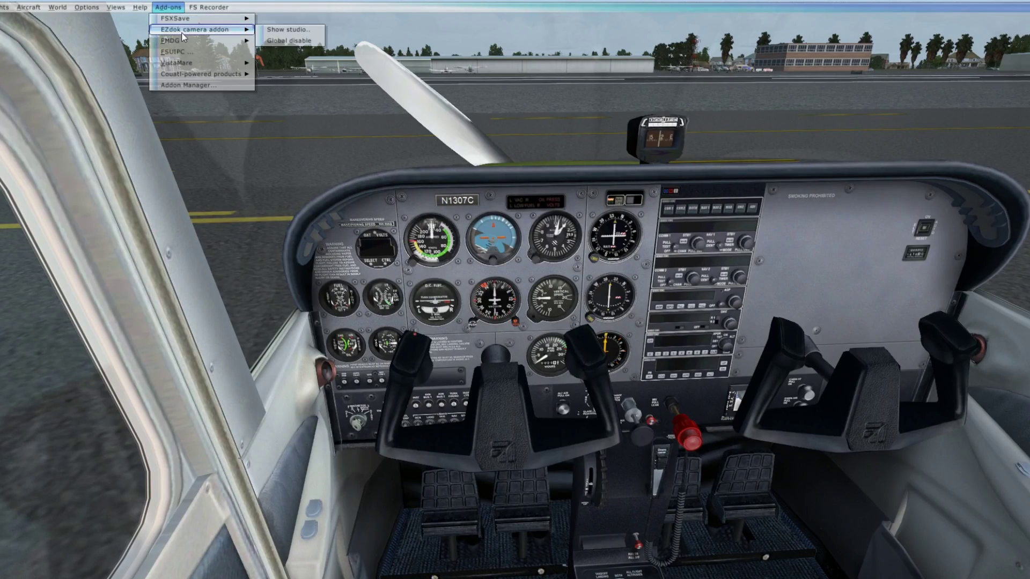
{"action": "left_click", "coordinate": [293, 41]}
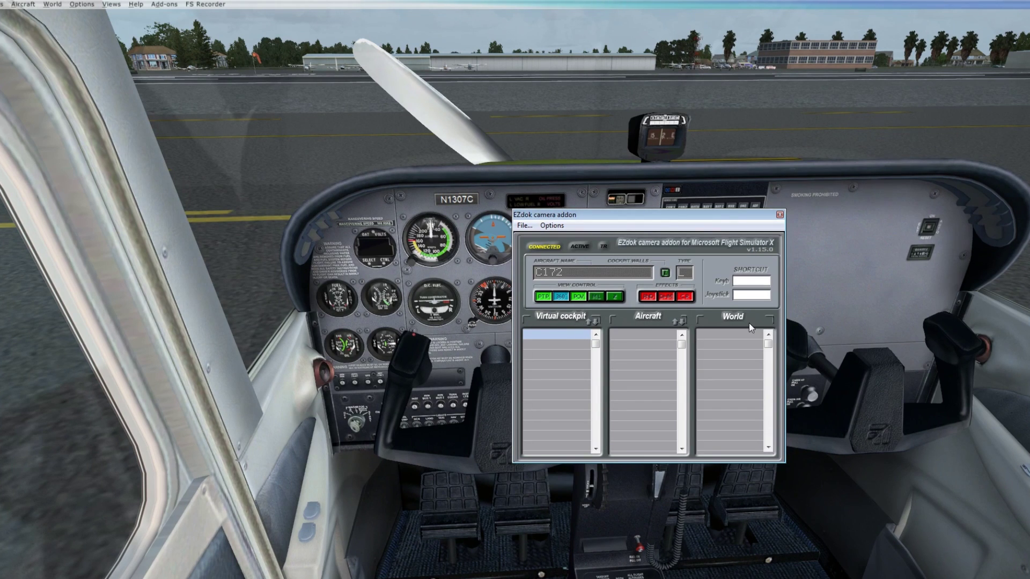
Activate PTP view control, test it with keypad 2, then reopen the studio
{"action": "left_click", "coordinate": [544, 299]}
{"action": "left_click", "coordinate": [635, 184]}
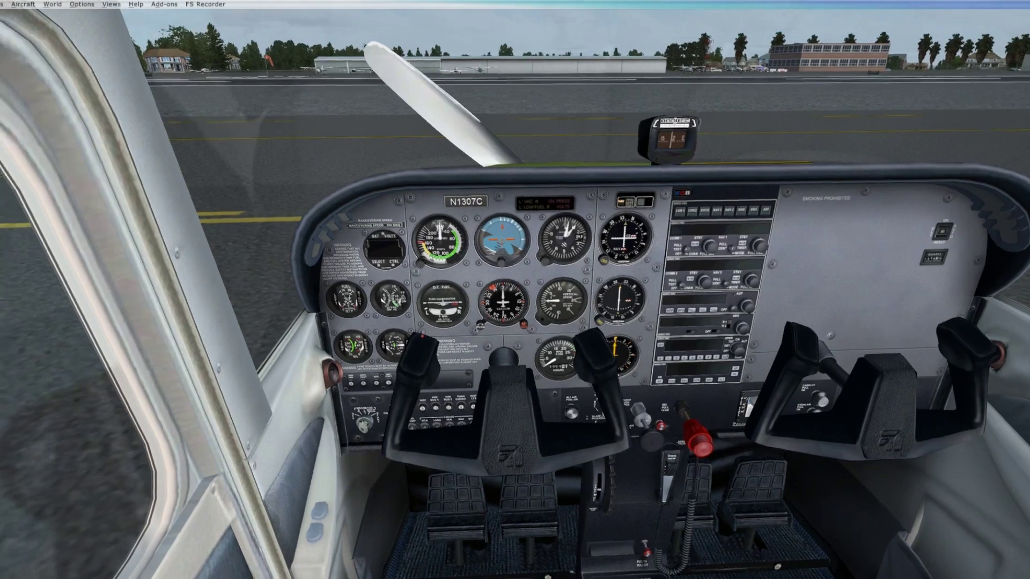
{"action": "key", "text": "KP_2"}
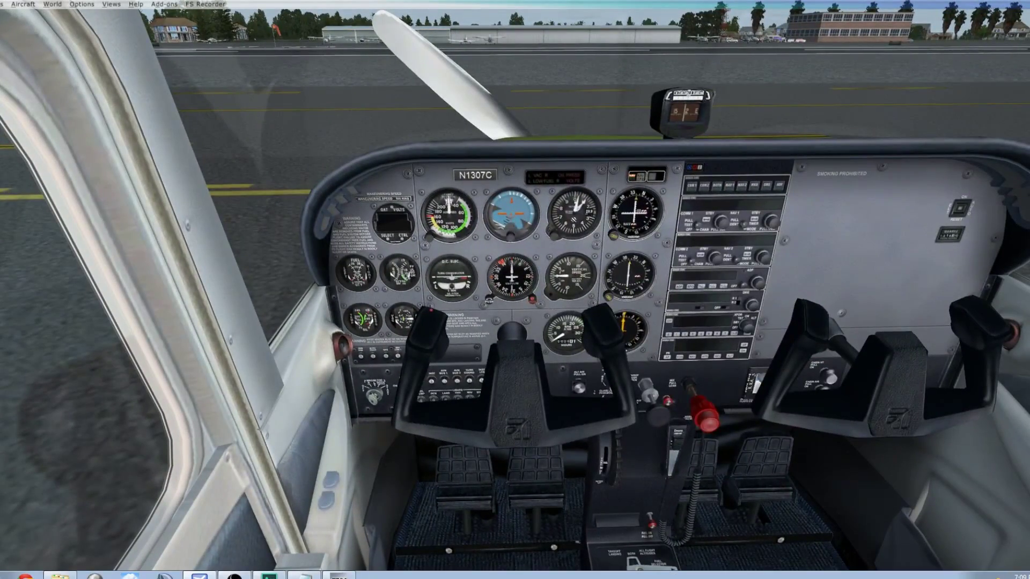
{"action": "left_click", "coordinate": [339, 577]}
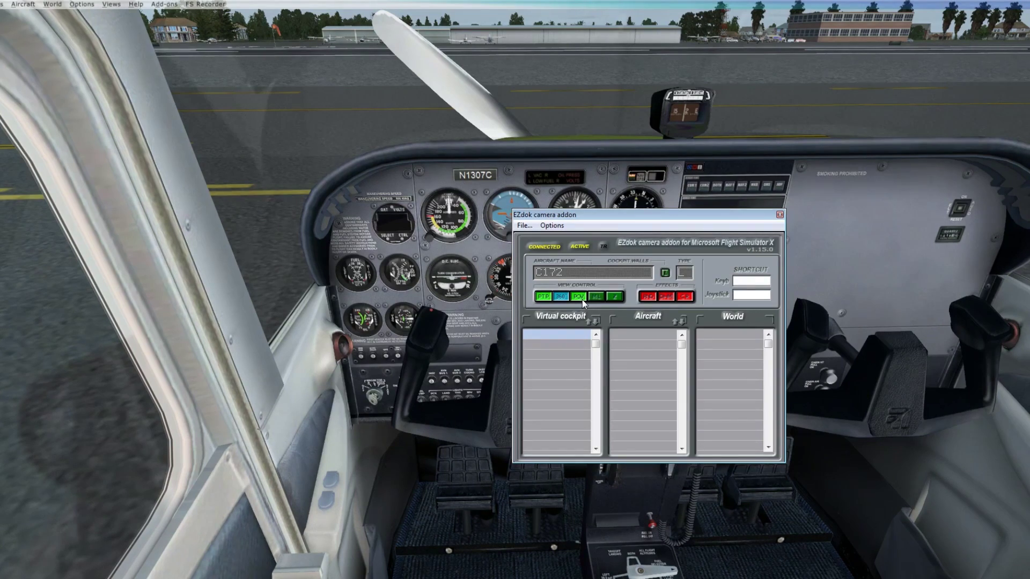
Cycle cockpit camera views with the A key, then reopen the studio and enable ML mouse-look
{"action": "left_click", "coordinate": [568, 180]}
{"action": "key", "text": "a"}
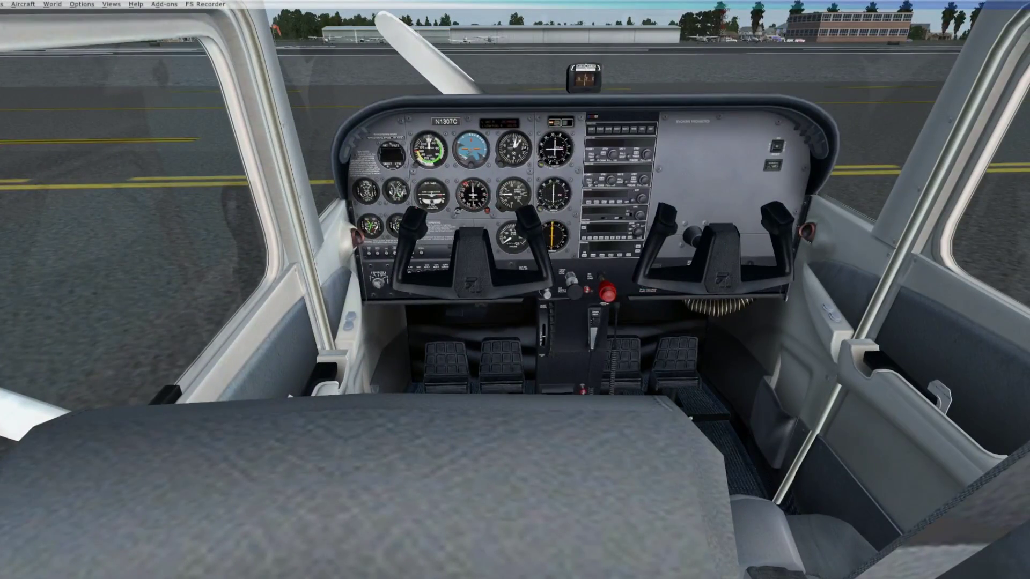
{"action": "key", "text": "a"}
{"action": "key", "text": "a"}
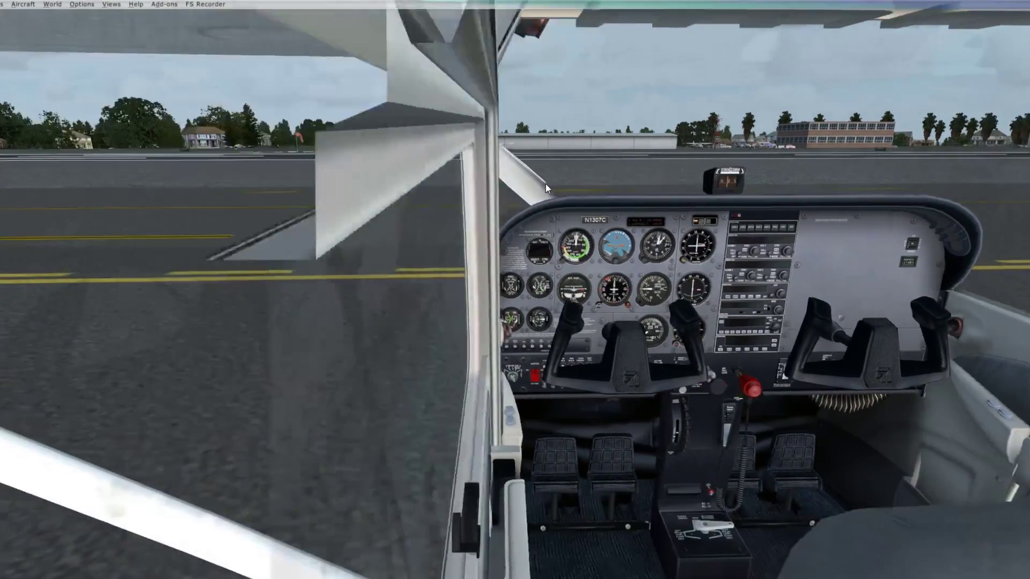
{"action": "key", "text": "a"}
{"action": "key", "text": "a"}
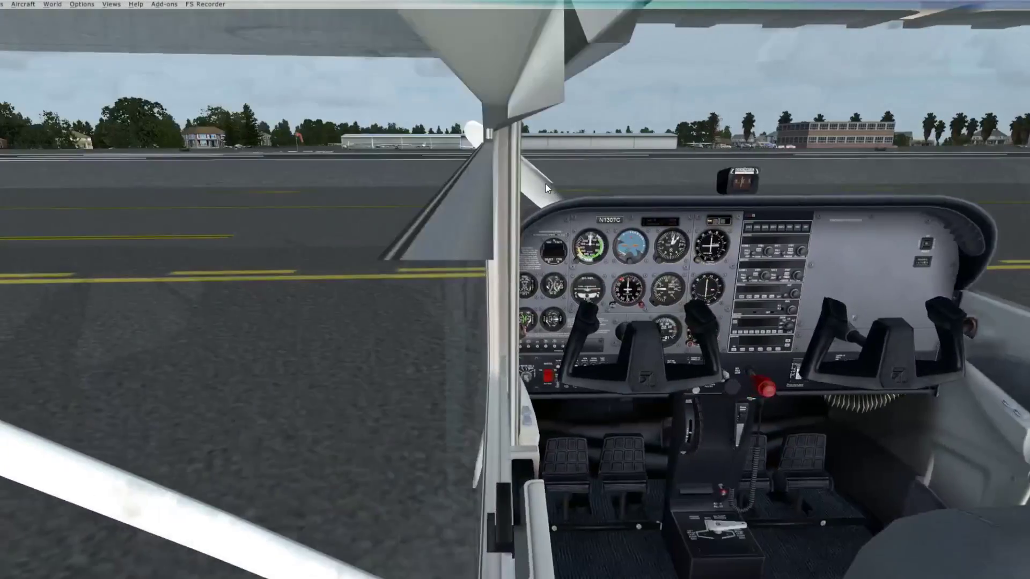
{"action": "key", "text": "a"}
{"action": "key", "text": "a"}
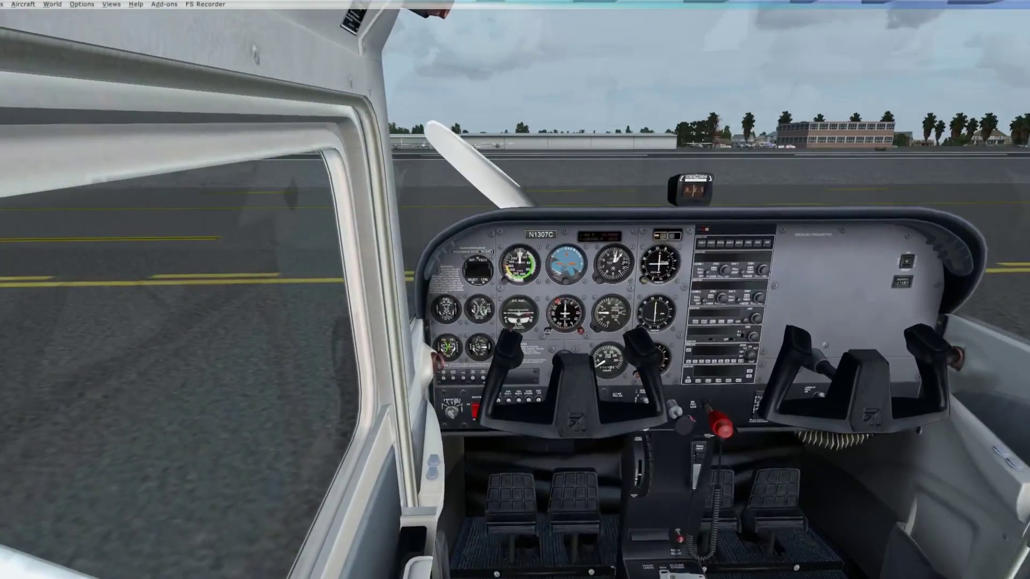
{"action": "key", "text": "a"}
{"action": "key", "text": "a"}
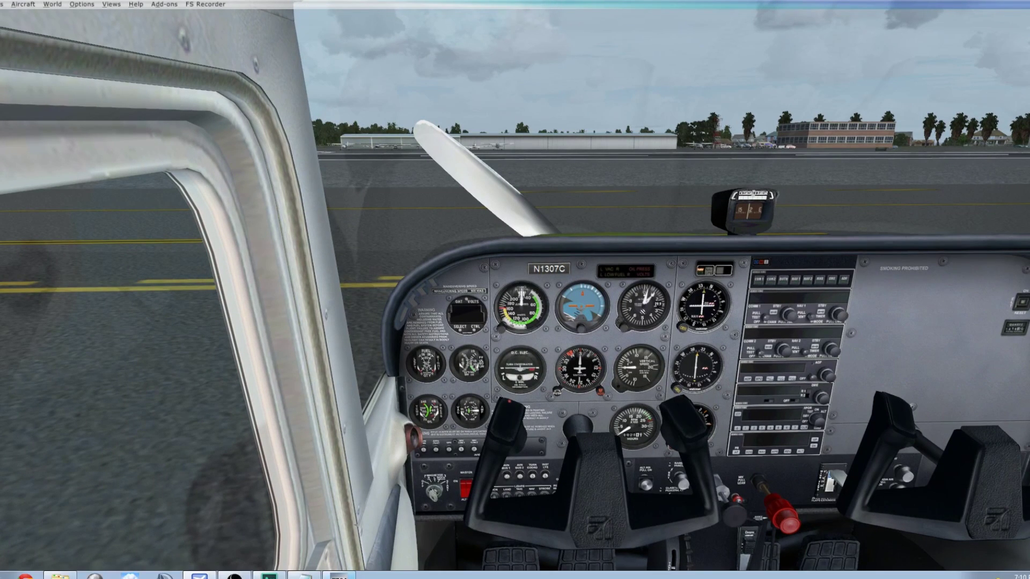
{"action": "left_click", "coordinate": [339, 575]}
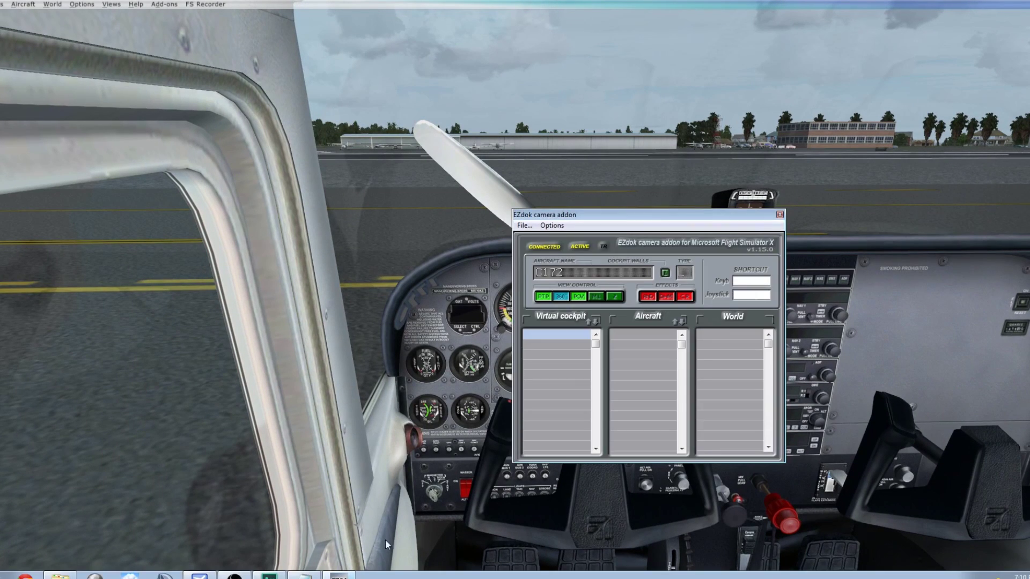
{"action": "left_click", "coordinate": [594, 297]}
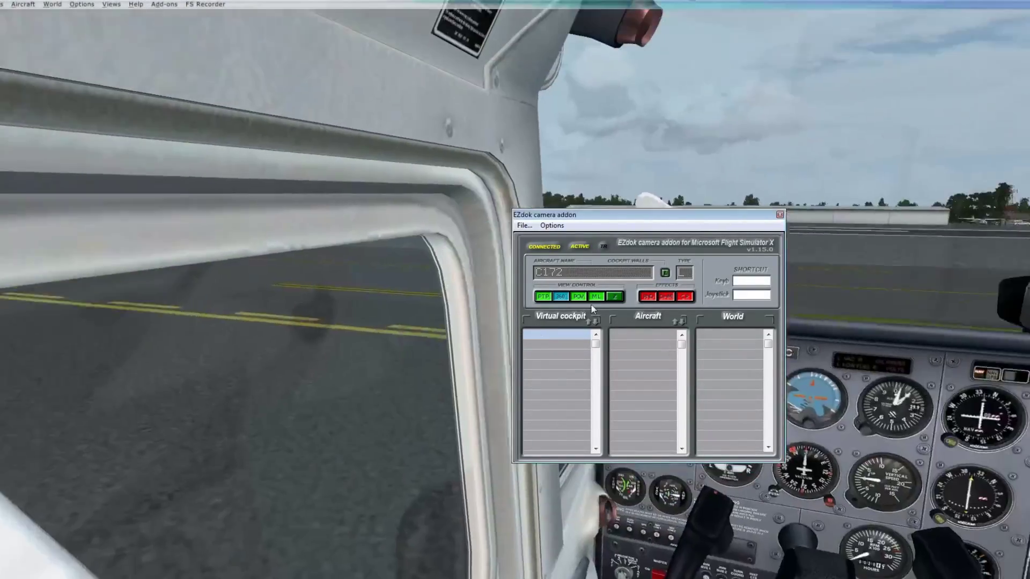
Turn off the ML and Z view-control buttons in EZdok
{"action": "left_click", "coordinate": [600, 299]}
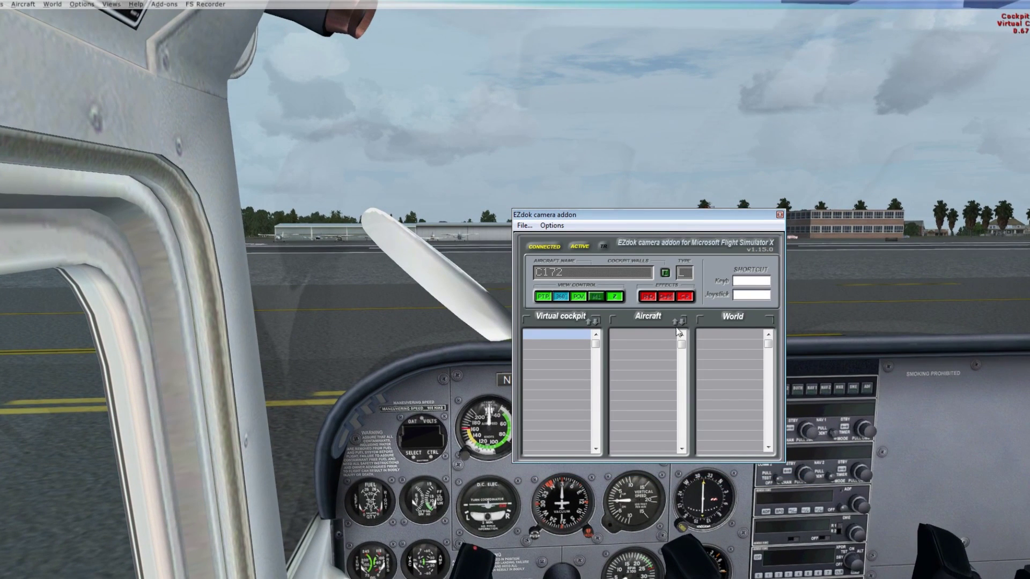
{"action": "left_click", "coordinate": [616, 296]}
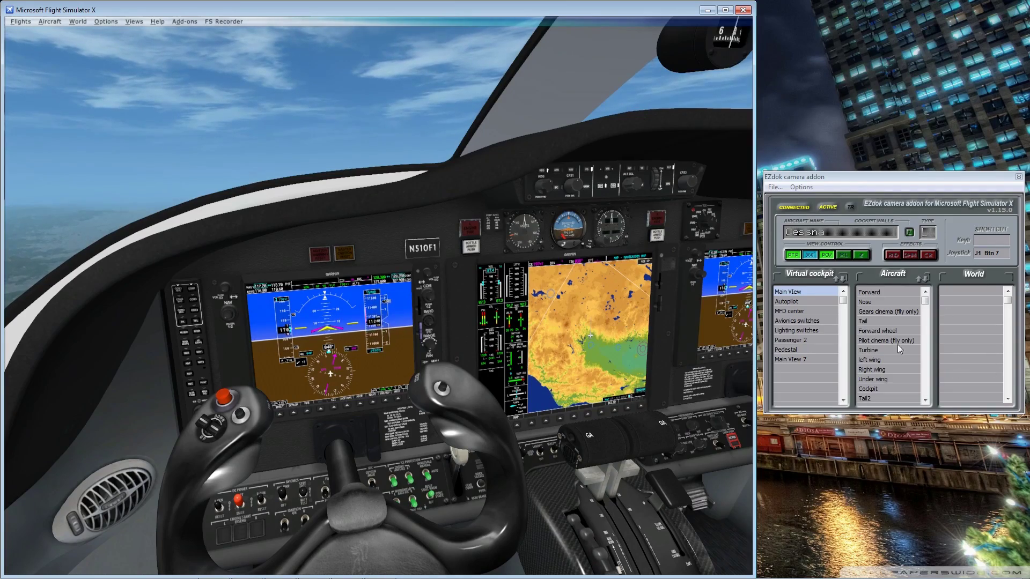
{"action": "left_click", "coordinate": [805, 311]}
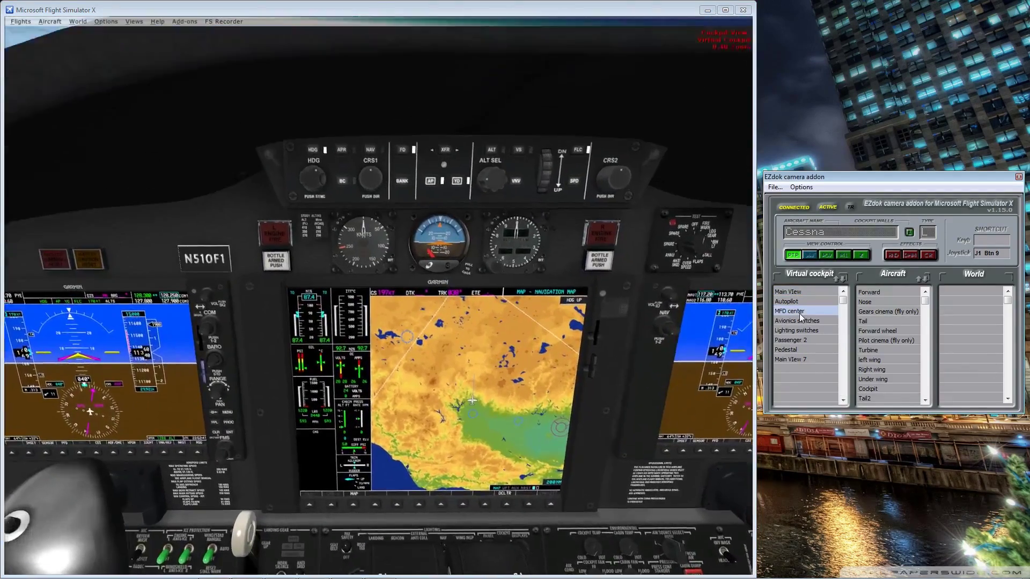
{"action": "left_click", "coordinate": [799, 321]}
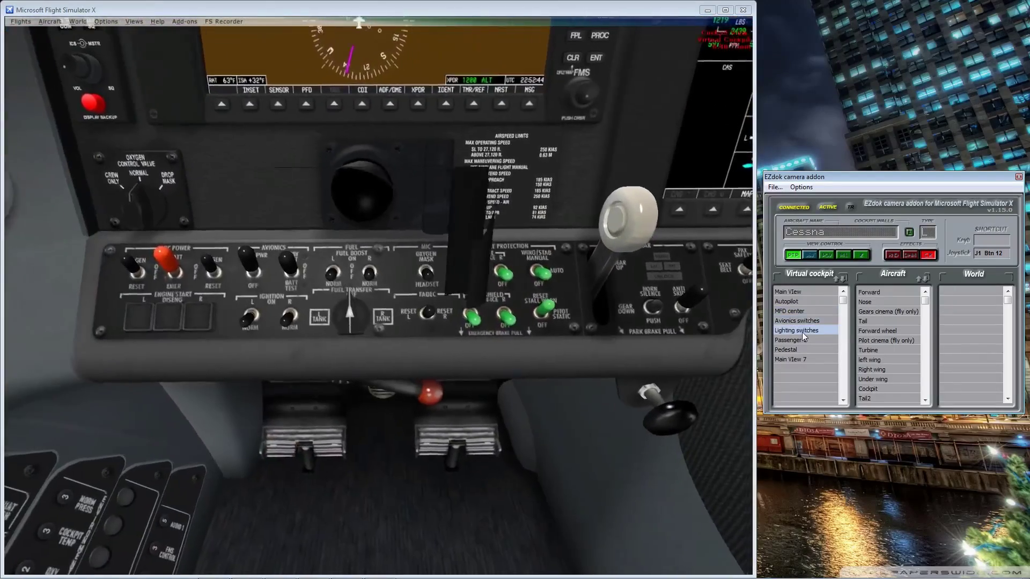
{"action": "left_click", "coordinate": [799, 339]}
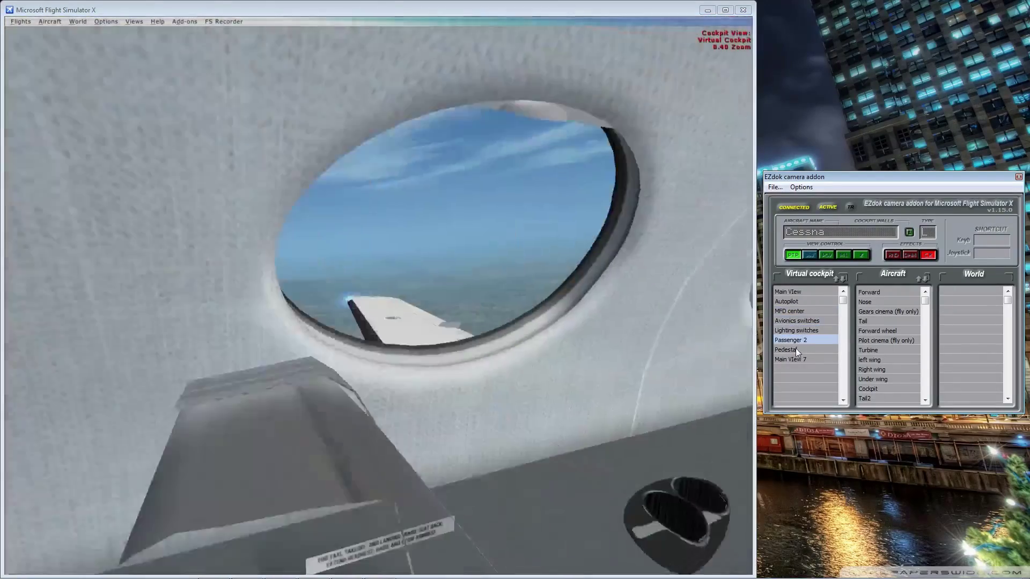
{"action": "left_click", "coordinate": [796, 349]}
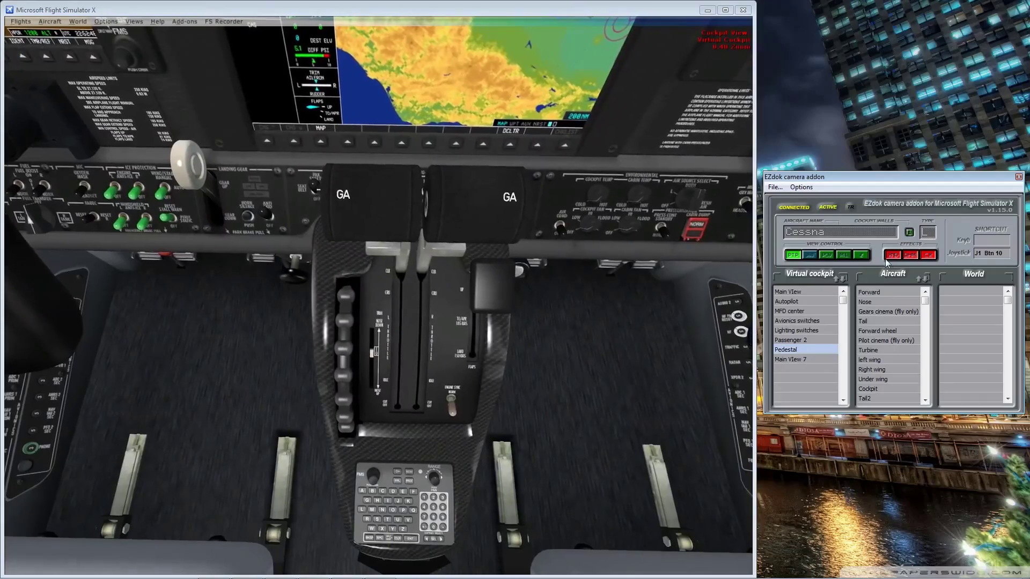
{"action": "left_click", "coordinate": [797, 291]}
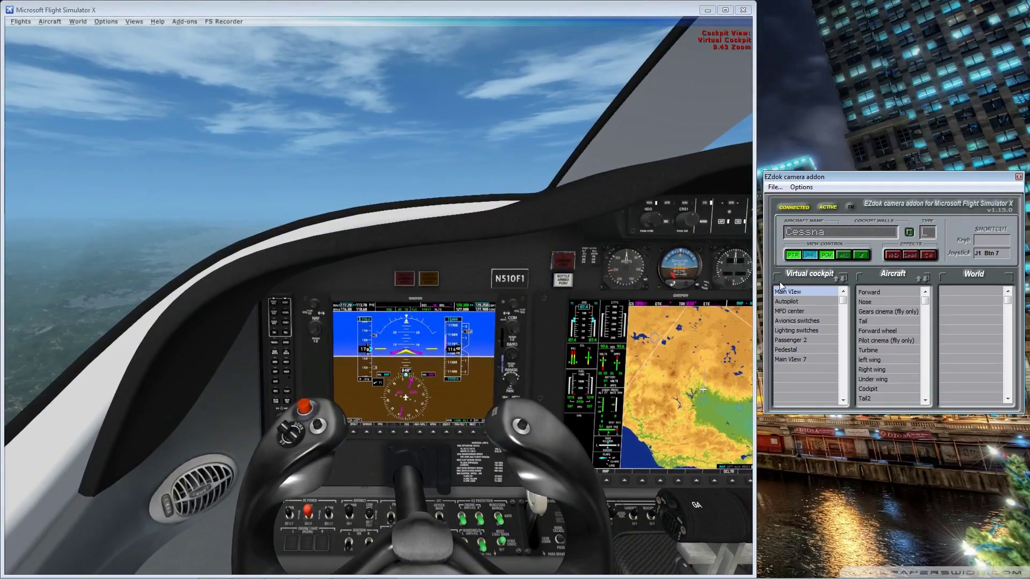
{"action": "left_click", "coordinate": [877, 344]}
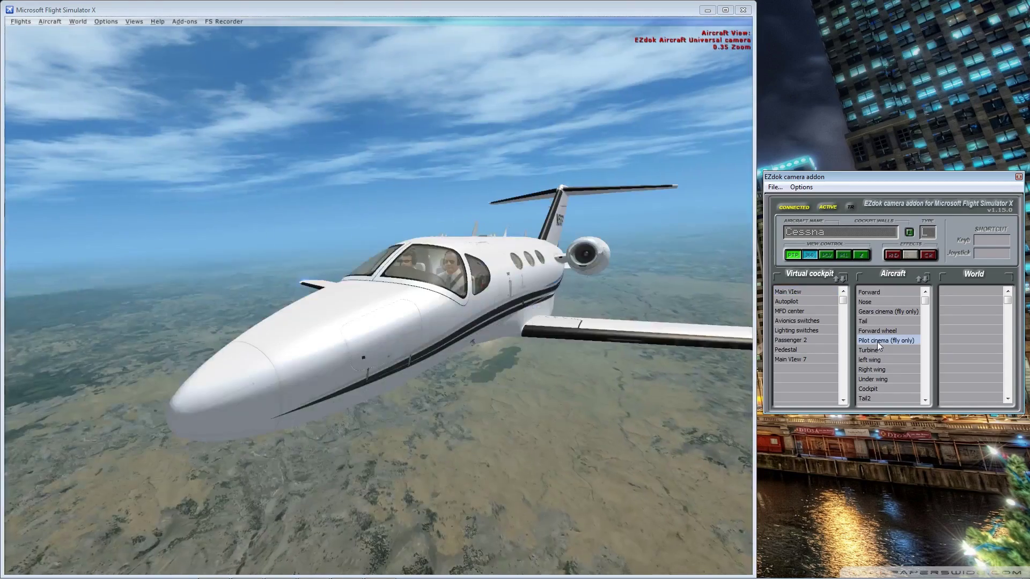
{"action": "left_click", "coordinate": [877, 331]}
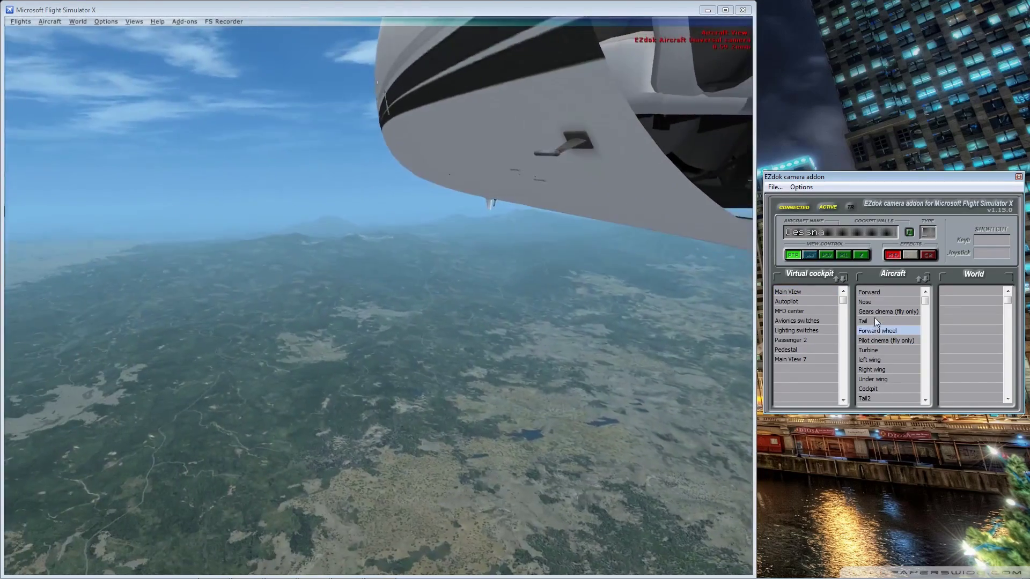
{"action": "left_click", "coordinate": [874, 315]}
{"action": "left_click", "coordinate": [875, 340]}
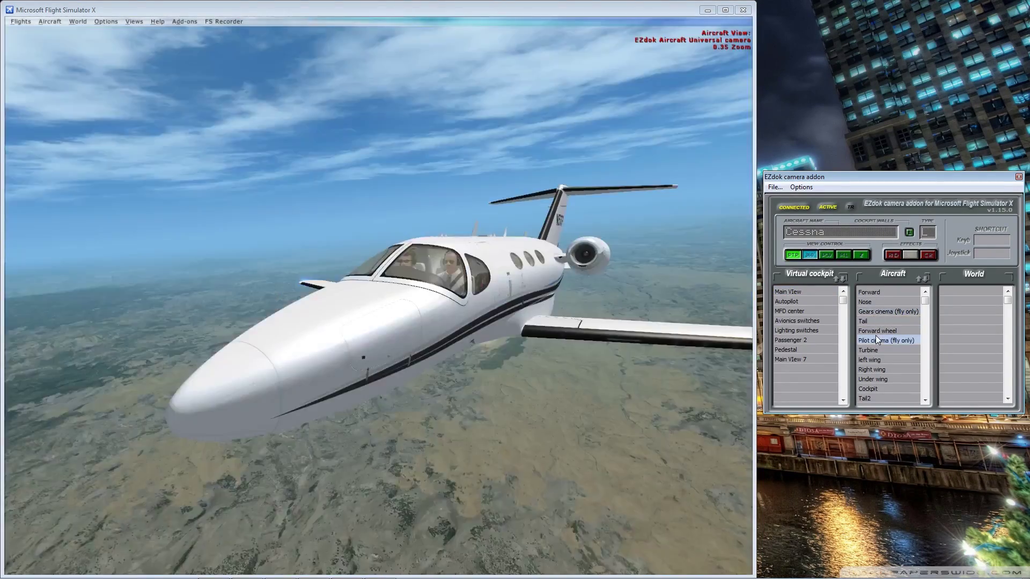
{"action": "left_click", "coordinate": [874, 360]}
{"action": "left_click", "coordinate": [875, 370]}
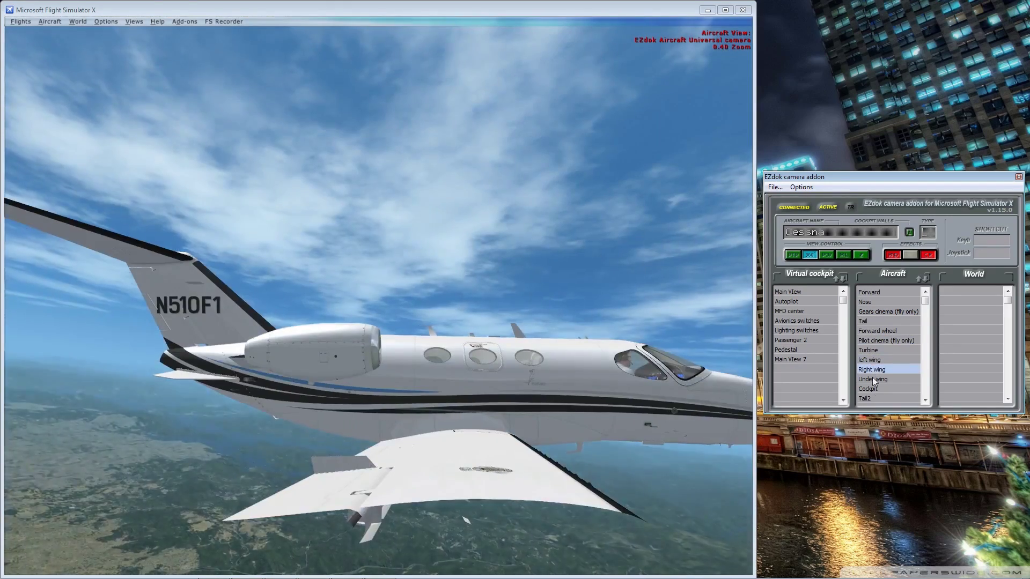
{"action": "left_click", "coordinate": [868, 388]}
{"action": "left_click", "coordinate": [867, 398]}
{"action": "left_click", "coordinate": [802, 293]}
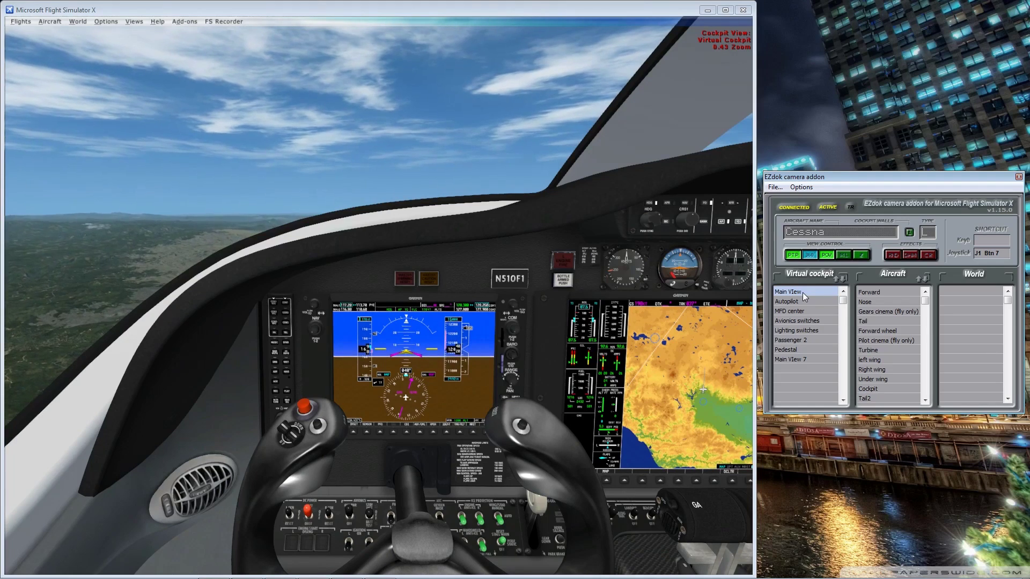
Select Main VIew 7 in the Virtual cockpit list and frame the camera on the MFD
{"action": "left_click", "coordinate": [800, 359]}
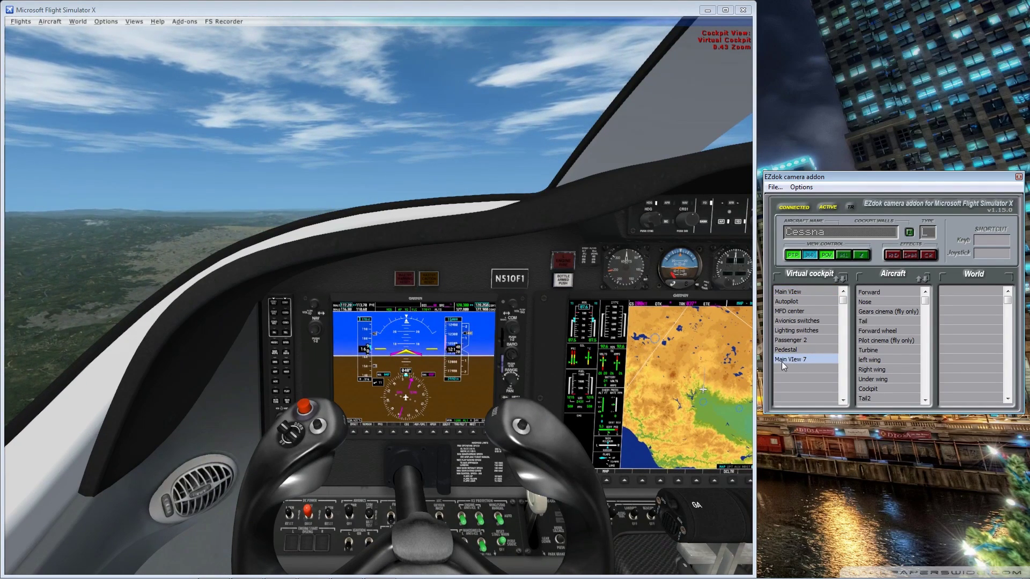
{"action": "left_click", "coordinate": [462, 240]}
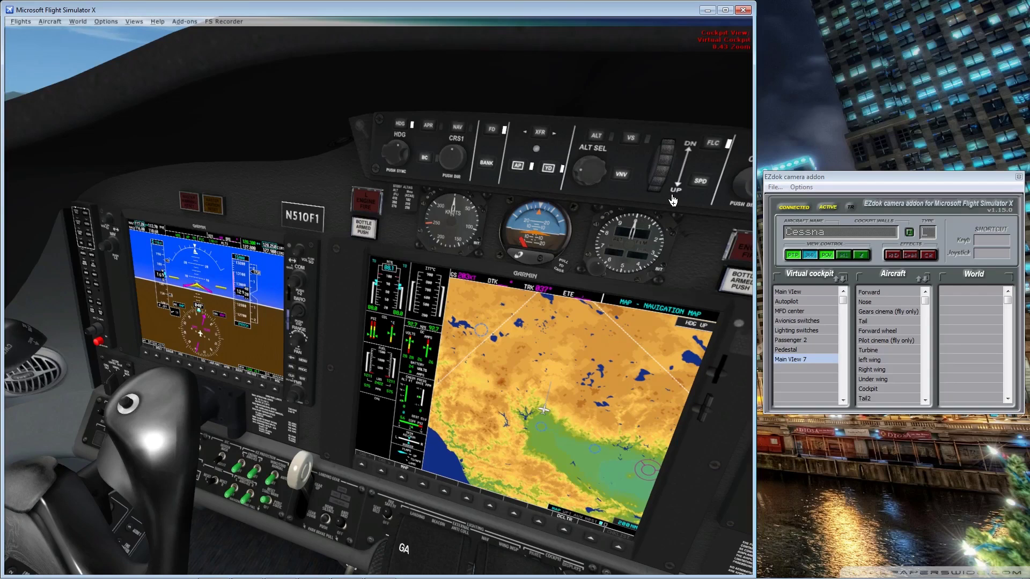
Rename the Main VIew 7 entry to 'MFD From Right'
{"action": "left_click", "coordinate": [794, 360]}
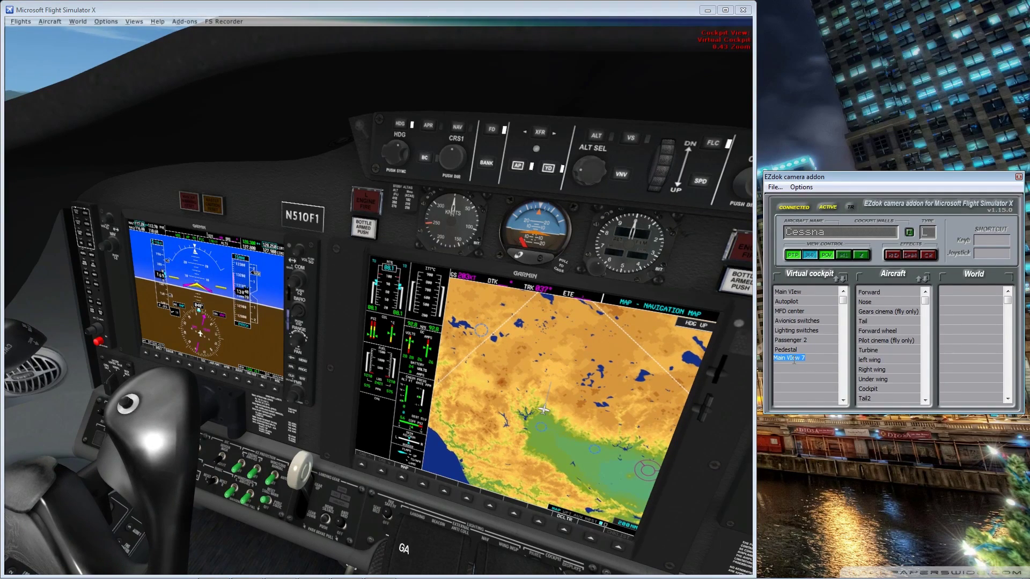
{"action": "type", "text": "MFD From Right"}
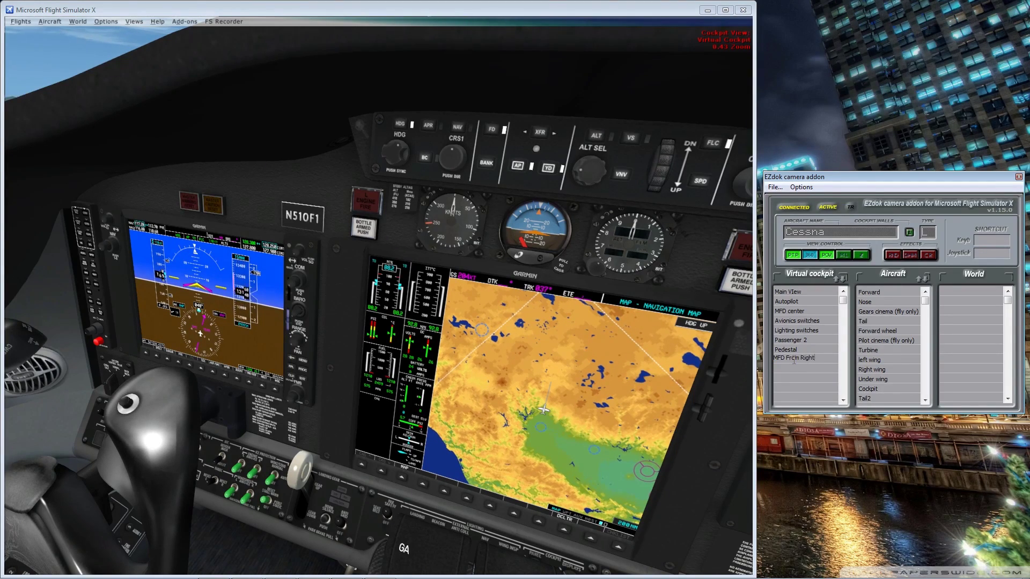
{"action": "key", "text": "Return"}
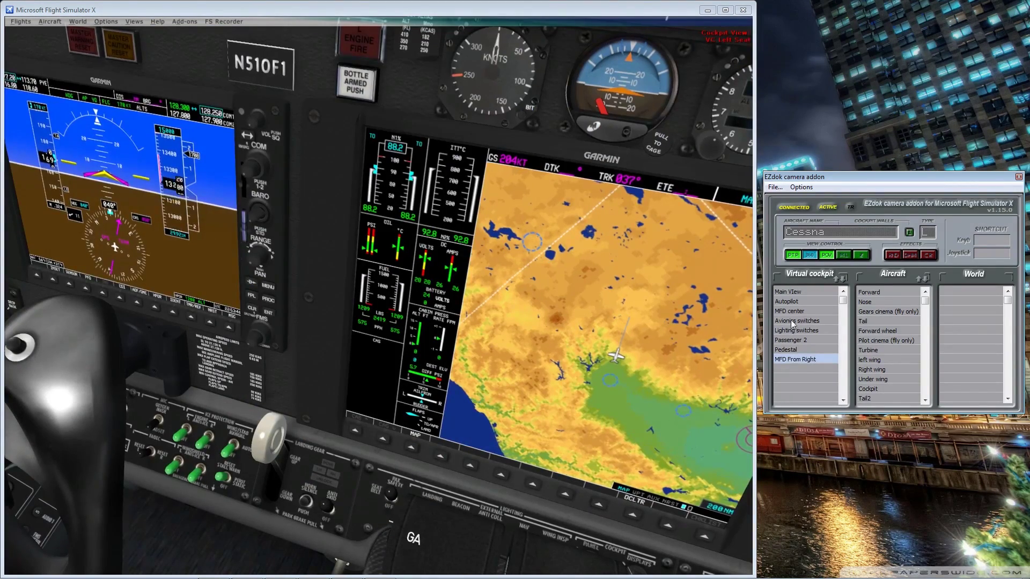
Alternate between Main VIew and MFD From Right to confirm clean switching
{"action": "left_click", "coordinate": [797, 293]}
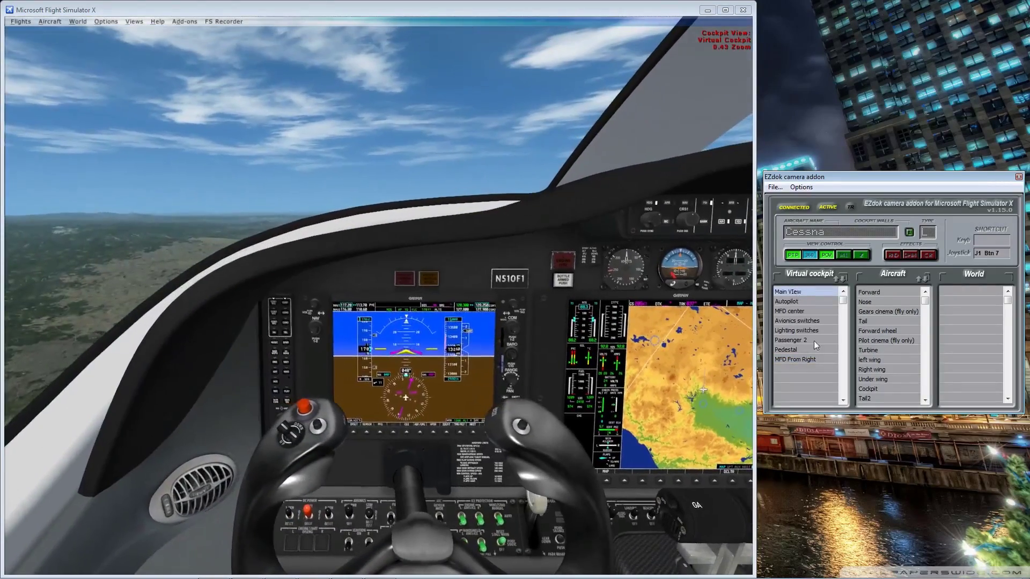
{"action": "left_click", "coordinate": [807, 359]}
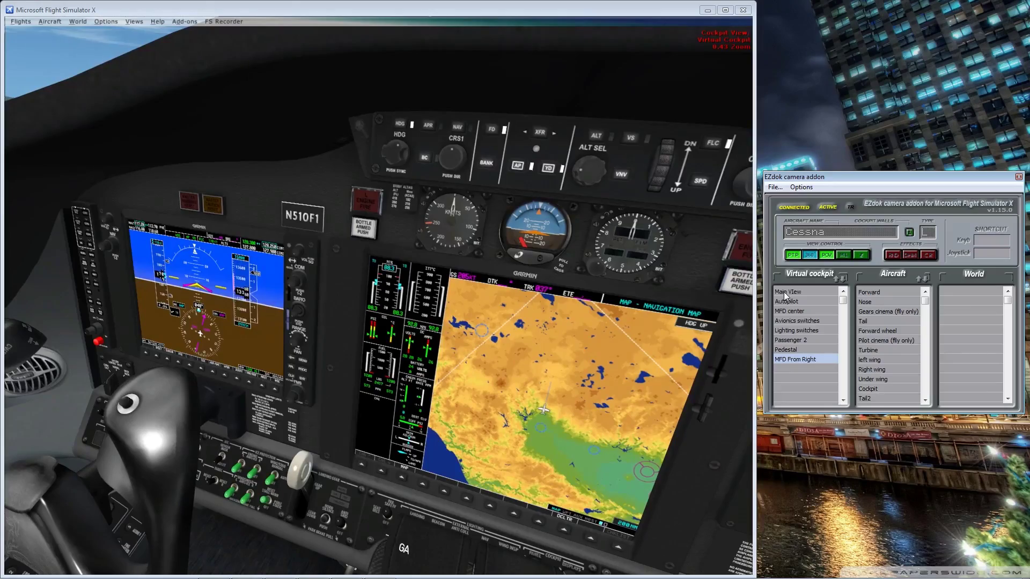
{"action": "left_click", "coordinate": [784, 292]}
{"action": "left_click", "coordinate": [793, 357]}
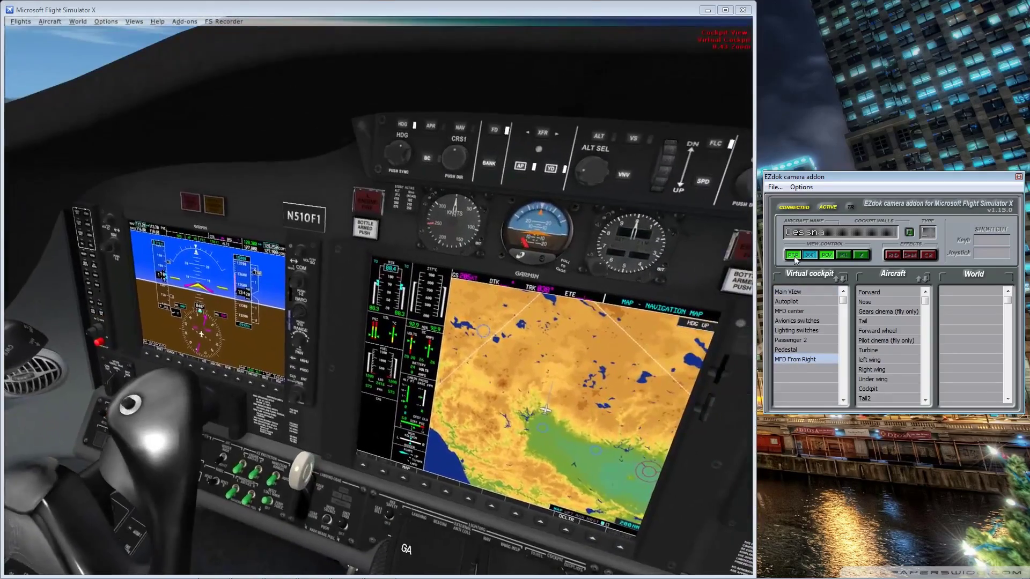
{"action": "left_click", "coordinate": [840, 255]}
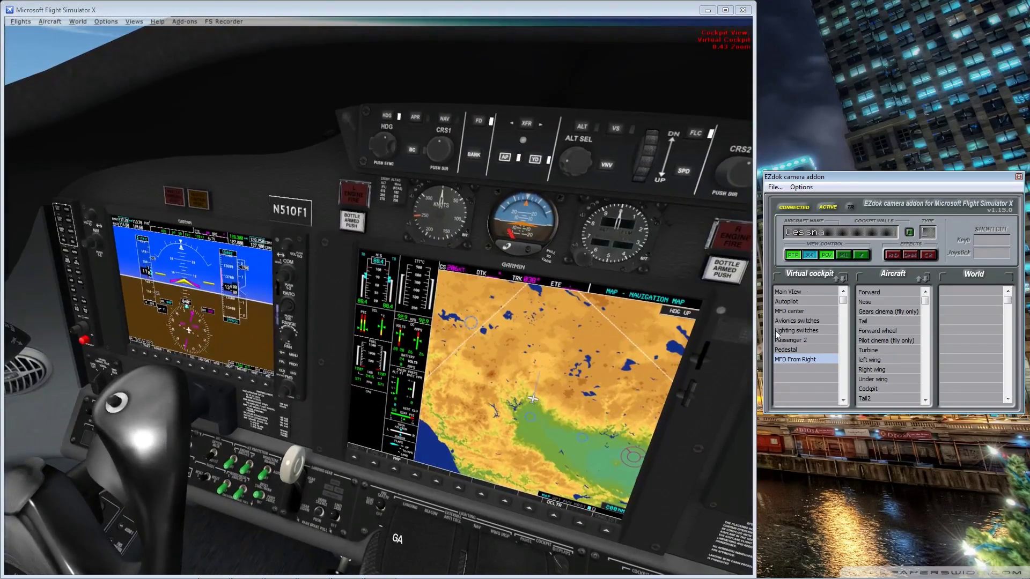
{"action": "left_click", "coordinate": [789, 359]}
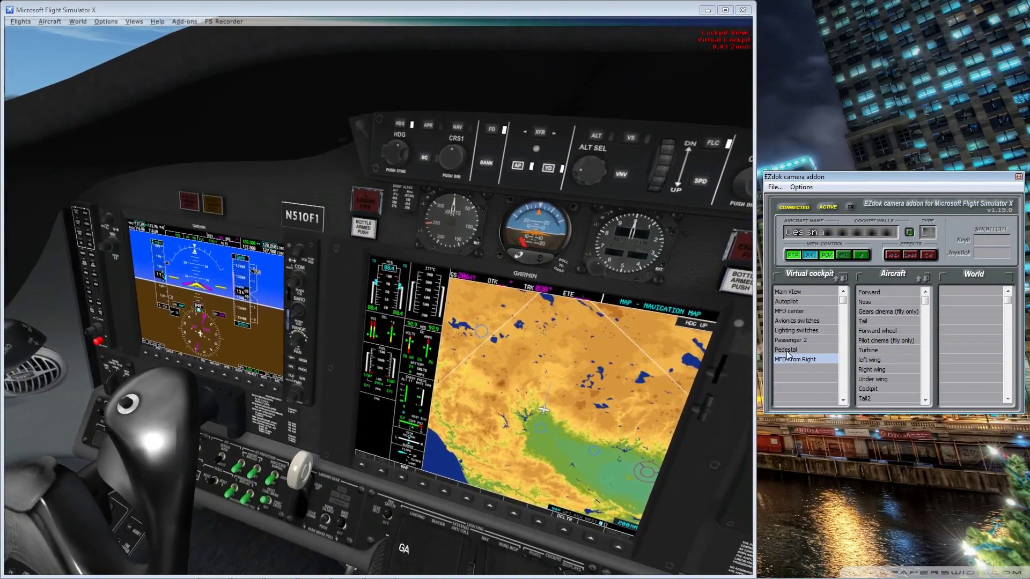